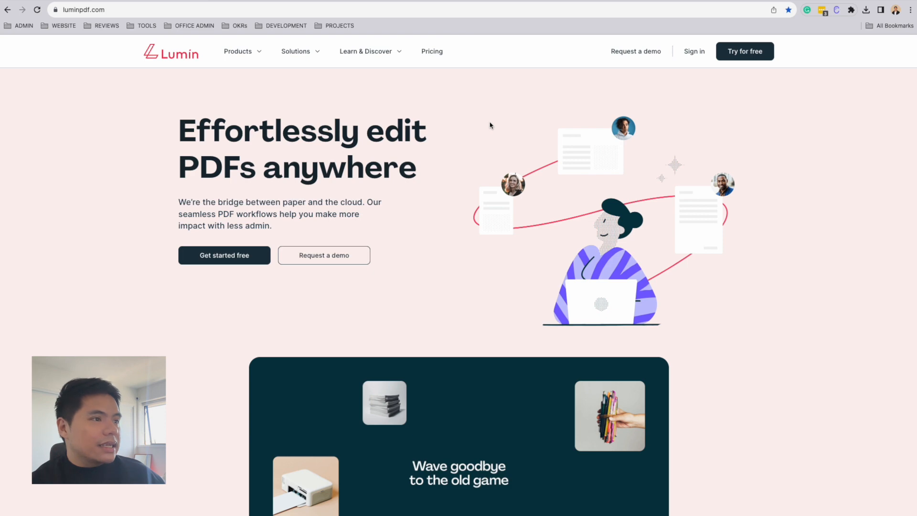
# - Open the Template Discovery library and search its templates for "w9 form"
pyautogui.click(359, 54)
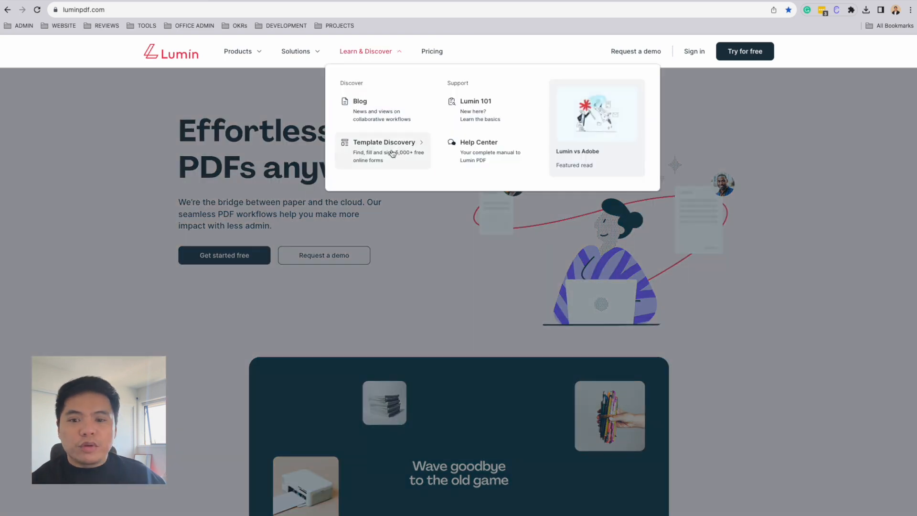
pyautogui.click(393, 153)
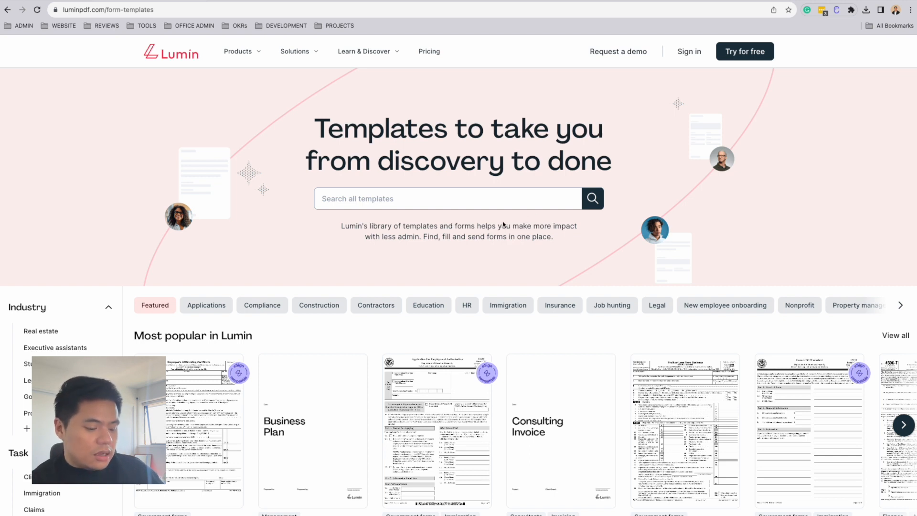
pyautogui.click(477, 198)
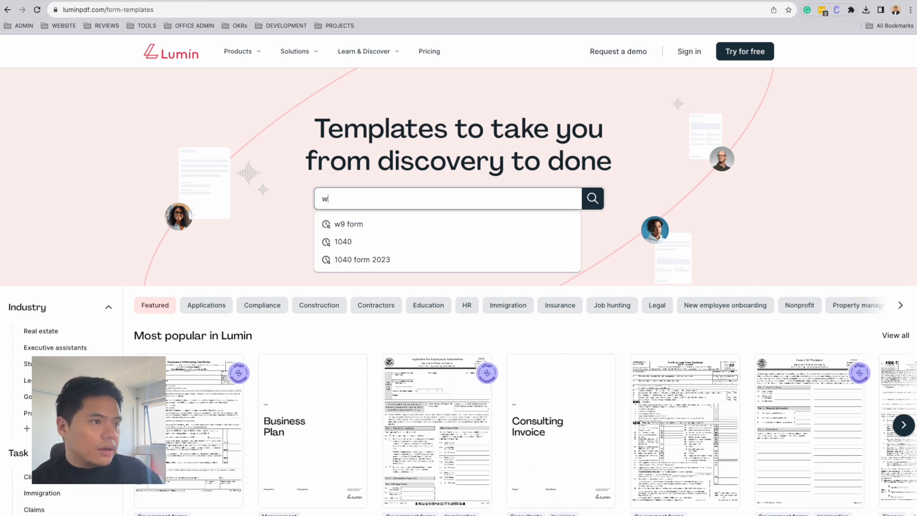
pyautogui.write('w9 form')
pyautogui.press('Return')
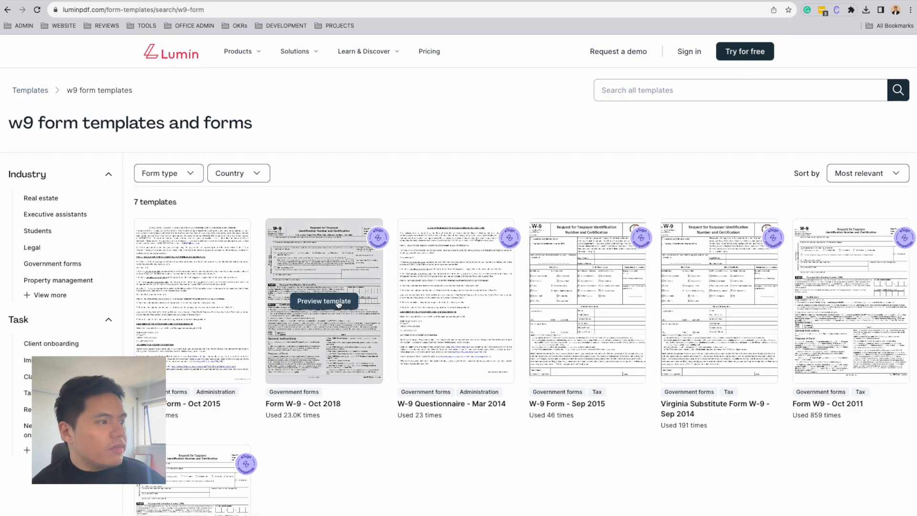
# - Open the Form W-9 - Oct 2018 template for use, choosing that only yourself needs to sign it
pyautogui.click(338, 305)
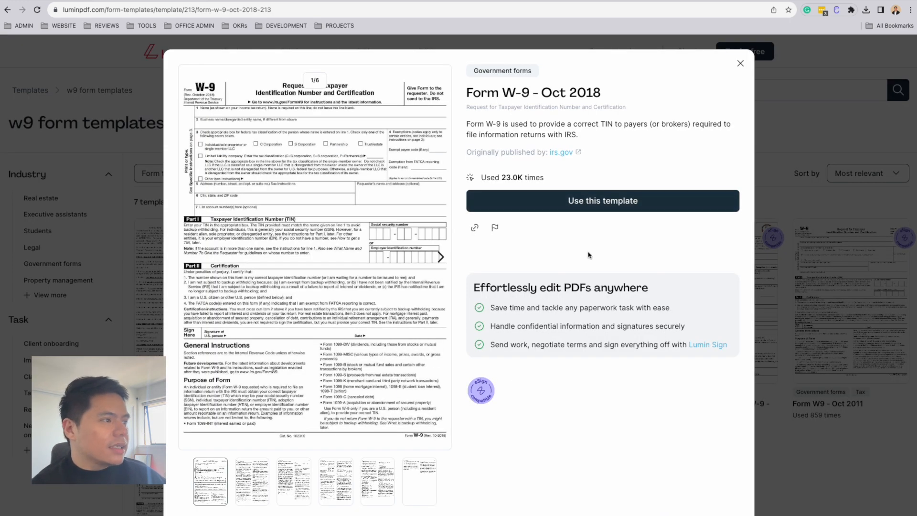
pyautogui.click(648, 206)
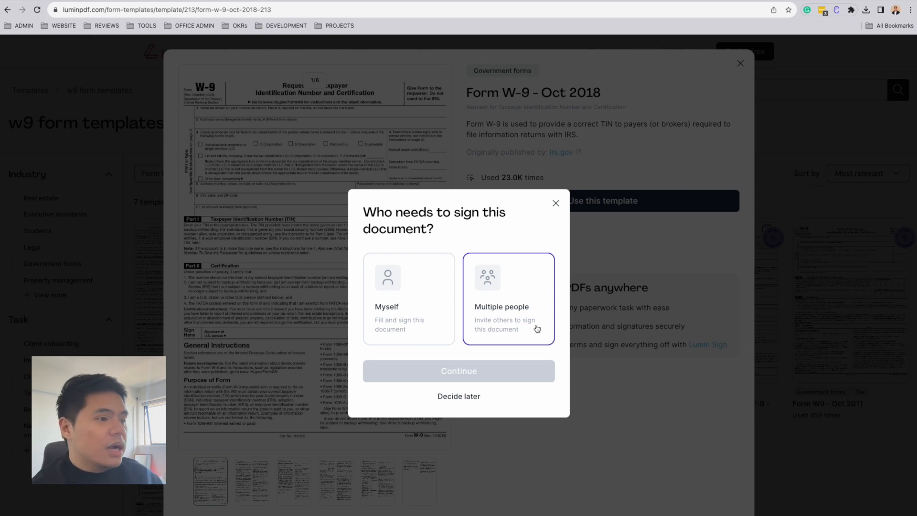
pyautogui.click(435, 300)
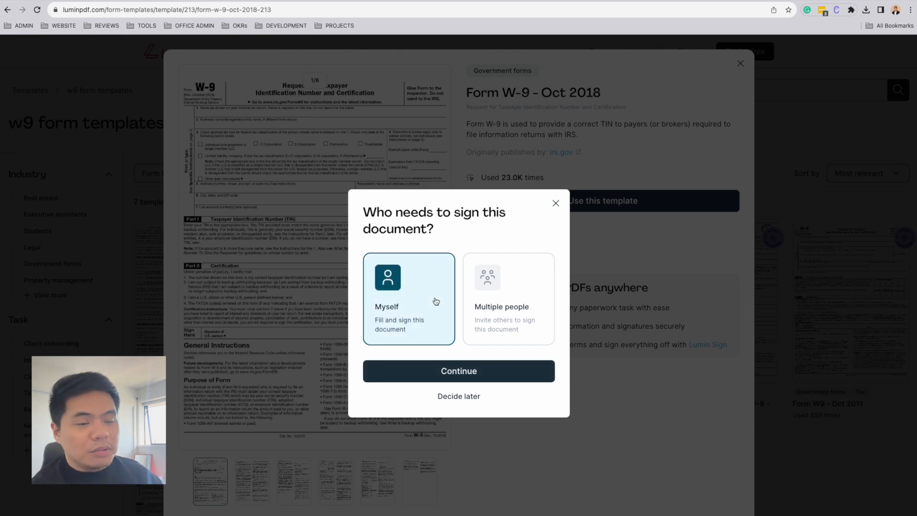
pyautogui.click(484, 371)
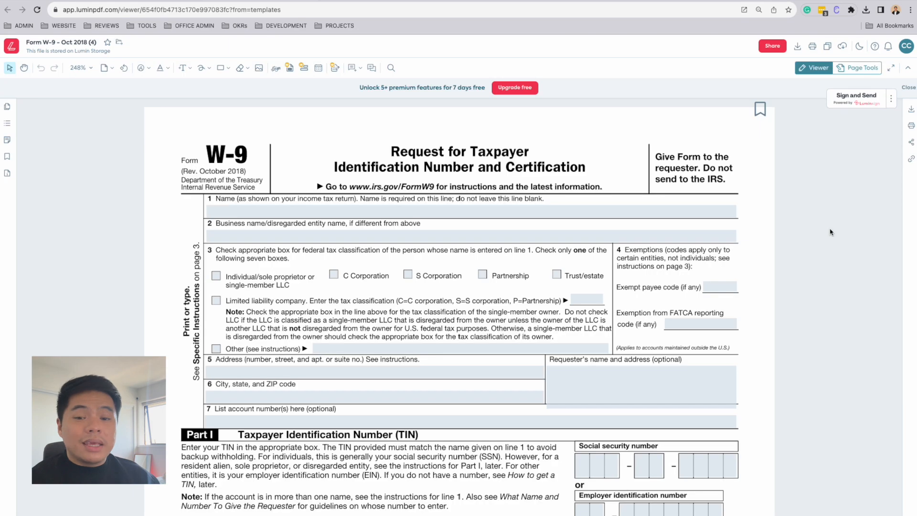
# - Enter the taxpayer's full name on line 1 and tick the Individual/sole proprietor or single-member LLC classification
pyautogui.click(648, 212)
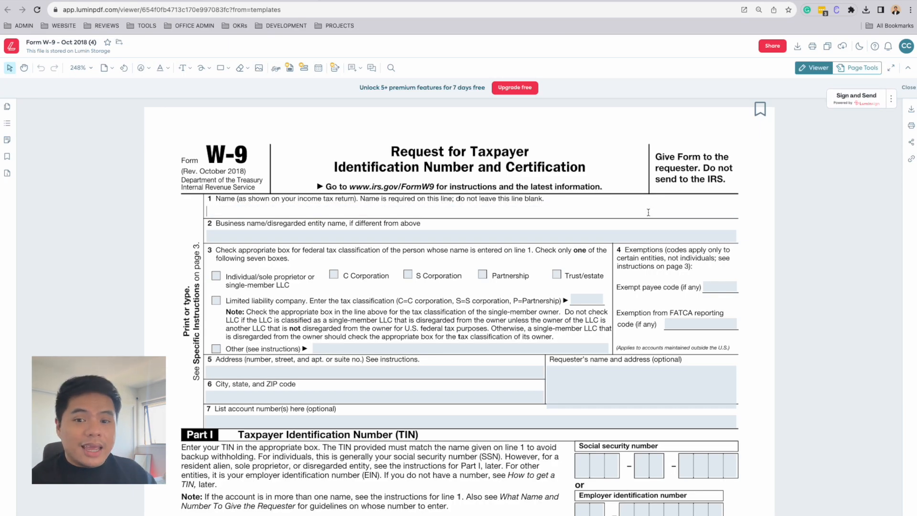
pyautogui.write('Chr')
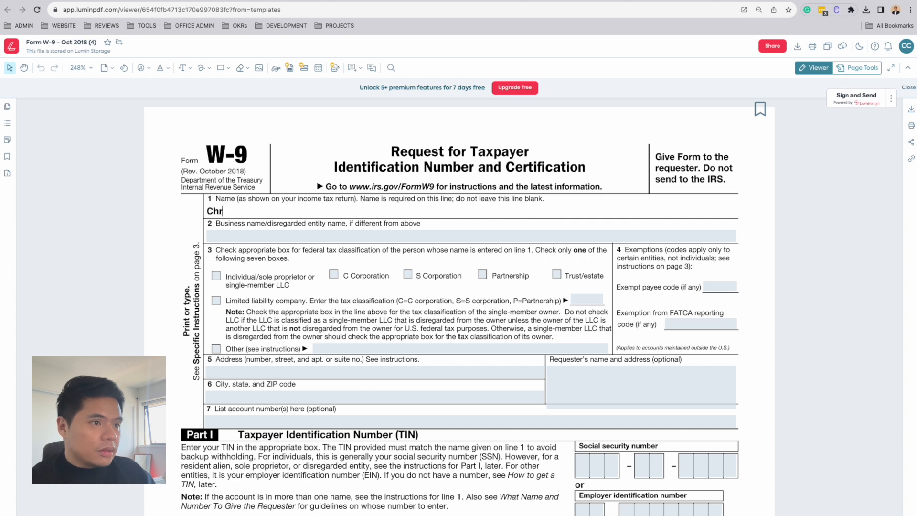
pyautogui.write('istopher Cruz')
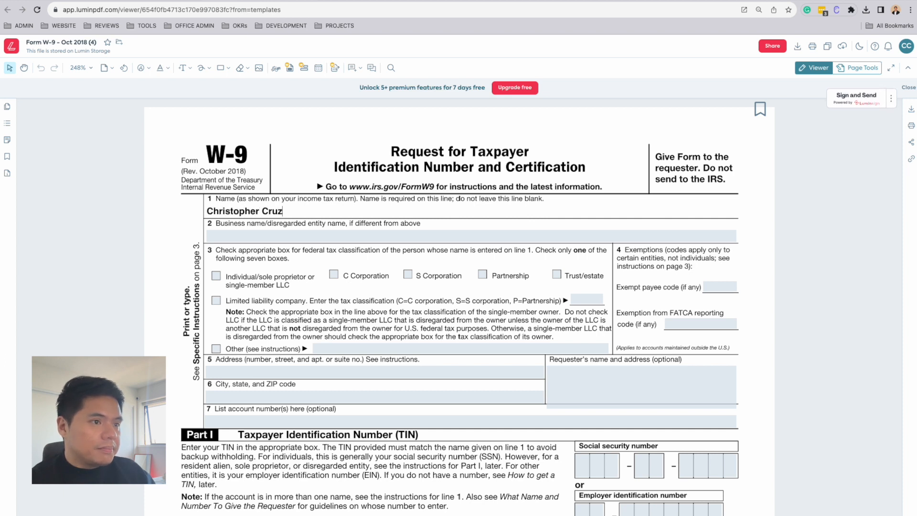
pyautogui.press('Tab')
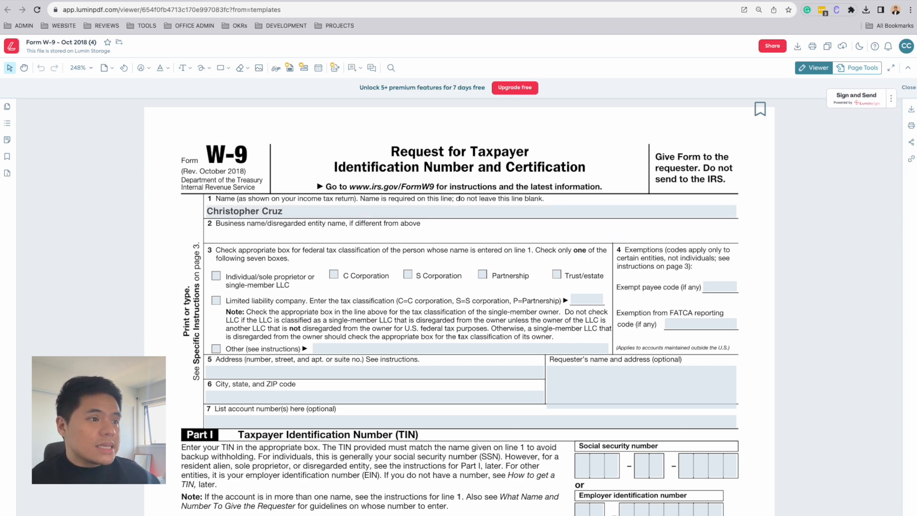
pyautogui.scroll(-2, 669, 239)
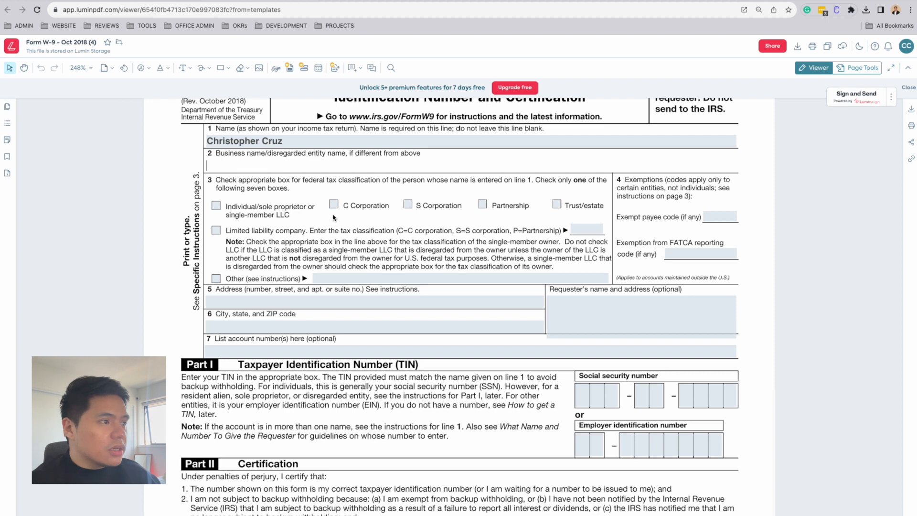
pyautogui.click(216, 205)
# - Fill in the street address on line 5 and the city, state and ZIP code on line 6
pyautogui.click(305, 305)
pyautogui.write('24 Arma')
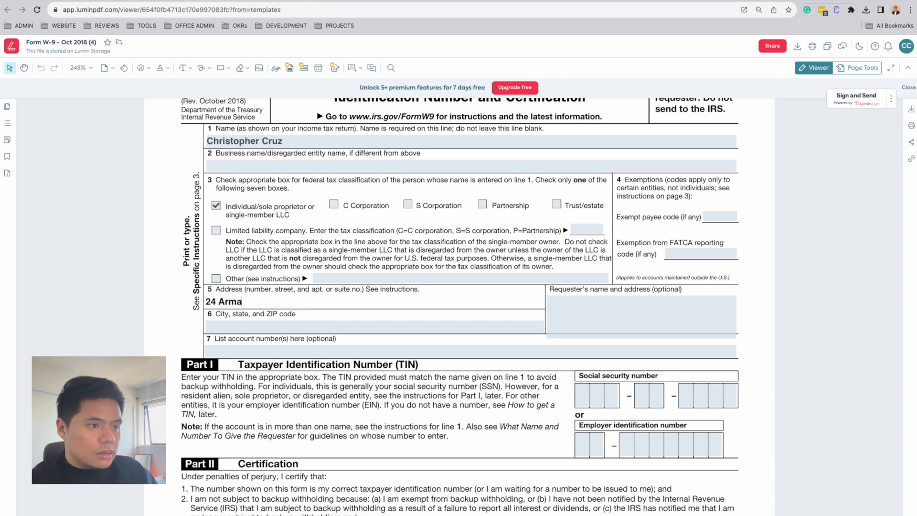
pyautogui.write('gh Street, ')
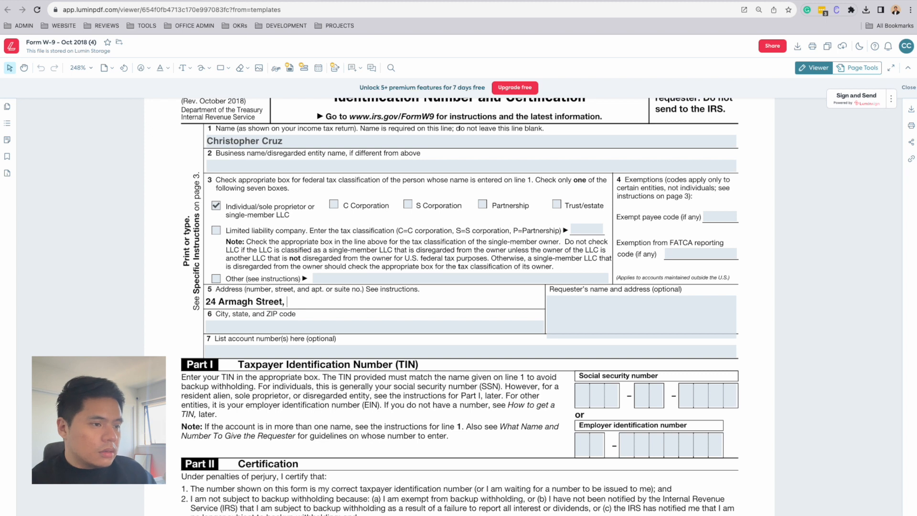
pyautogui.write('Oackland')
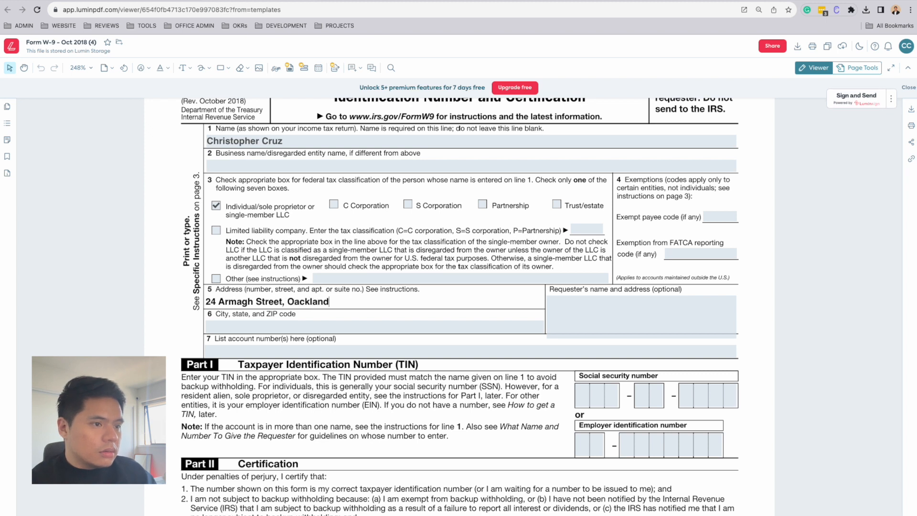
pyautogui.press('Tab')
pyautogui.write('Testing City')
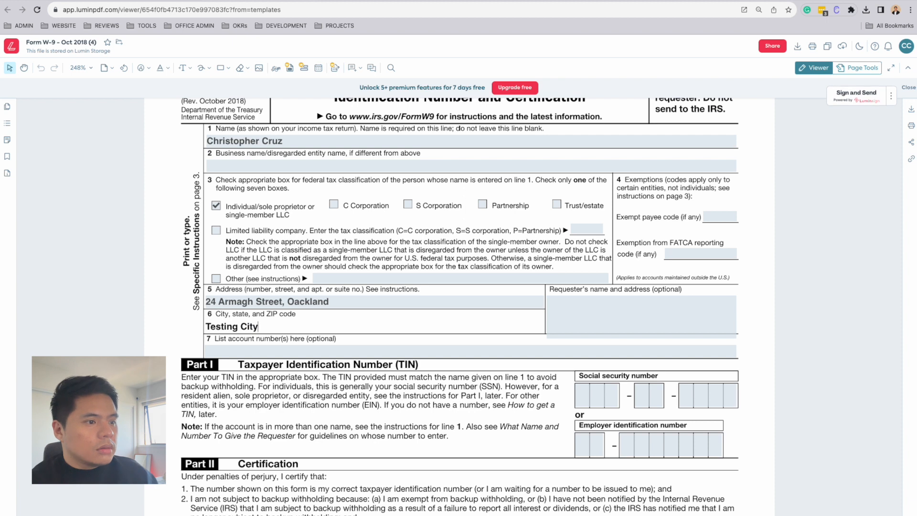
pyautogui.press('Tab')
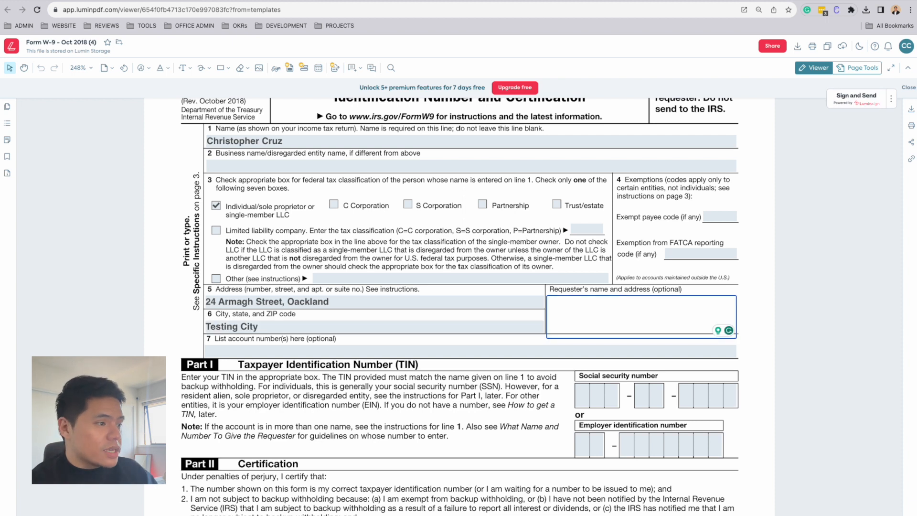
# - Enter the requester's name and the list account number on line 7
pyautogui.write('John Doe')
pyautogui.press('Tab')
pyautogui.write('123-123-123')
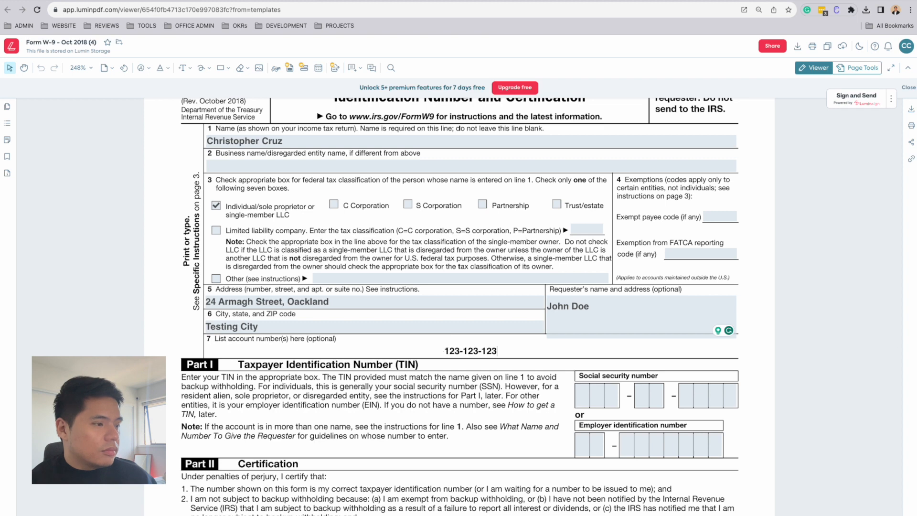
pyautogui.write('-123')
# - Fill in the social security number boxes in Part I
pyautogui.scroll(-3, 455, 332)
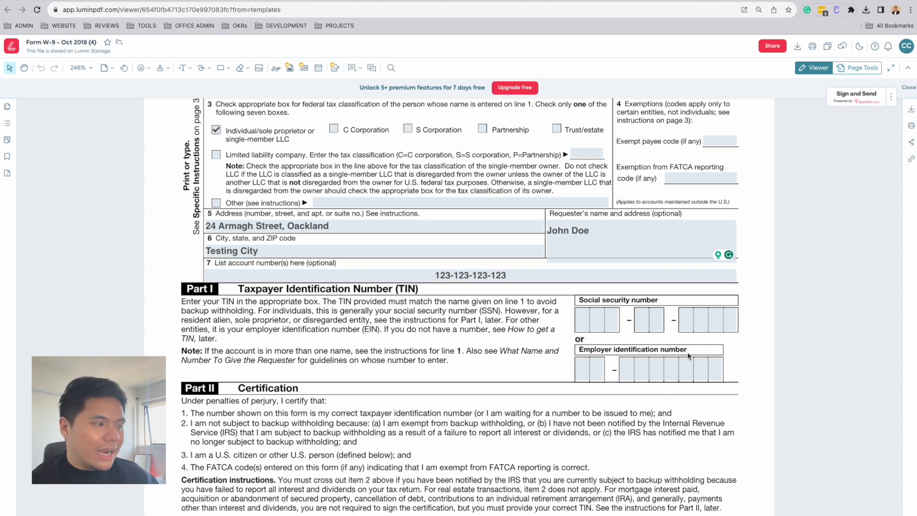
pyautogui.scroll(-20, 715, 356)
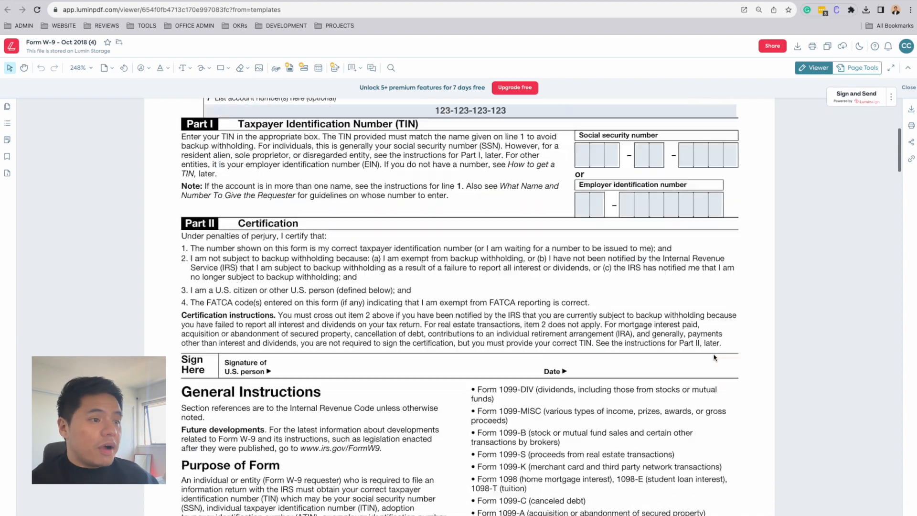
pyautogui.scroll(8, 714, 359)
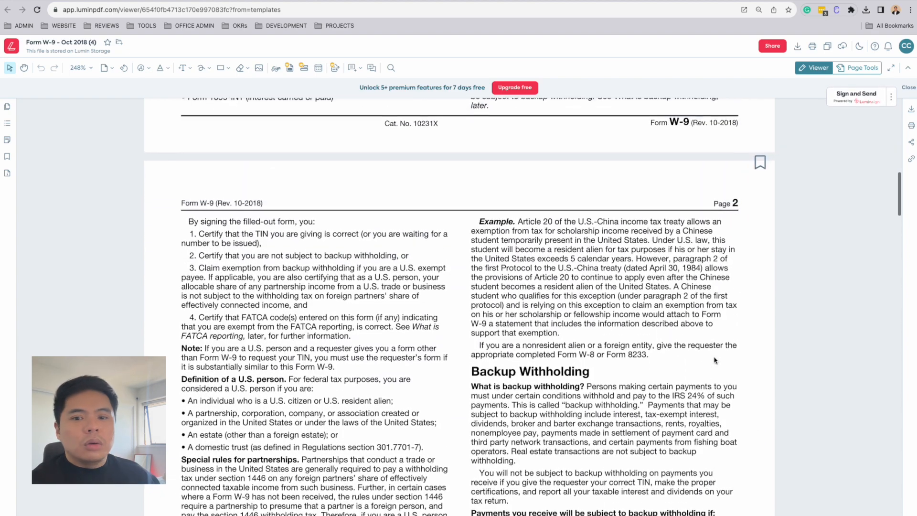
pyautogui.scroll(7, 715, 360)
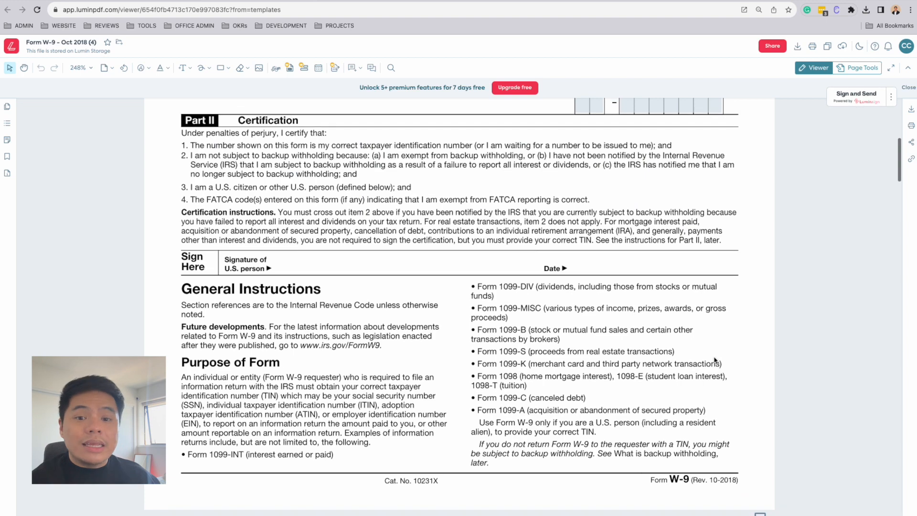
pyautogui.scroll(4, 715, 360)
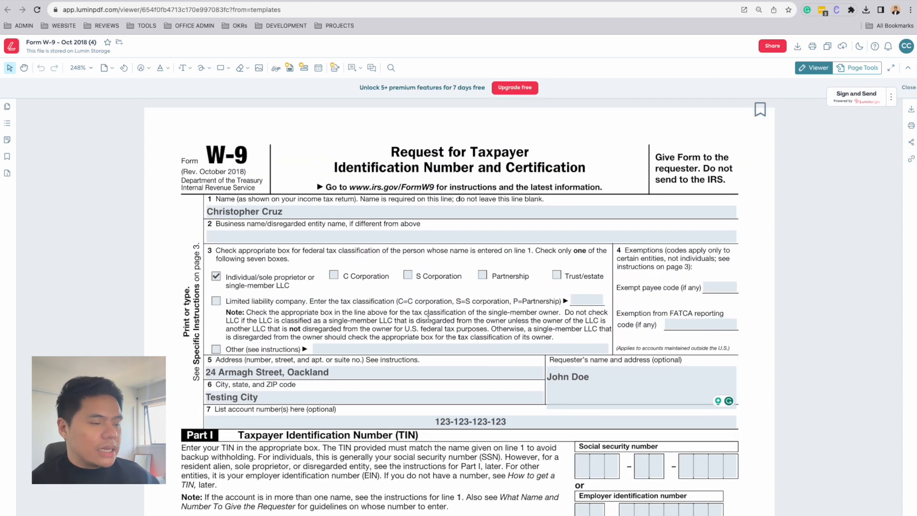
pyautogui.scroll(-4, 345, 312)
pyautogui.click(580, 250)
pyautogui.write('12312')
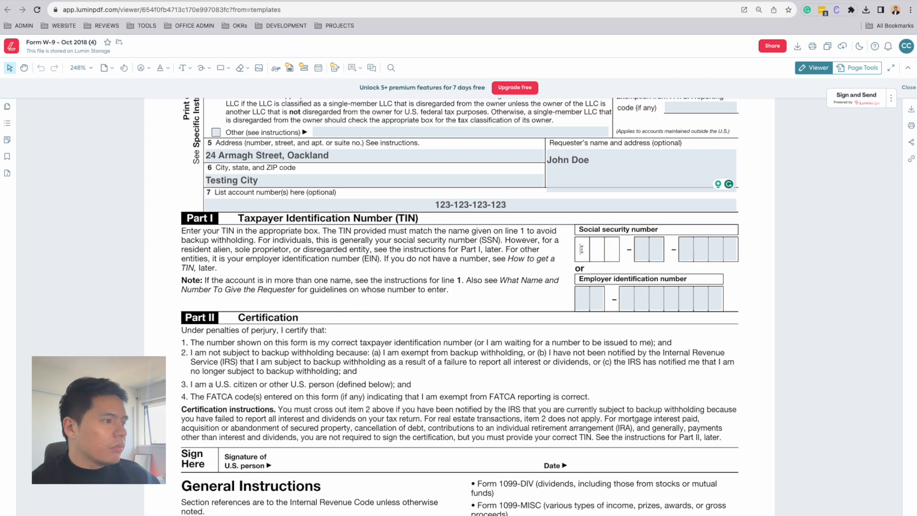
pyautogui.write('1234')
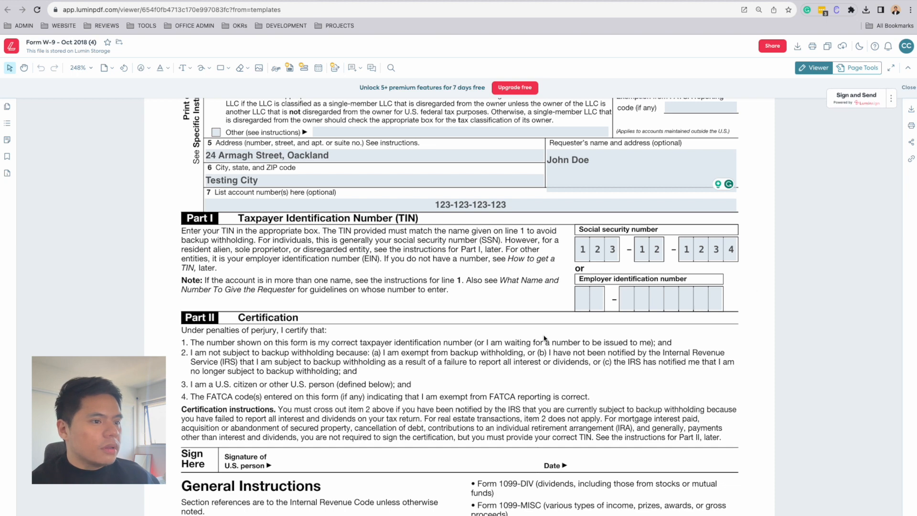
# - Draw a new signature and place it on the Signature of U.S. person line in Part II
pyautogui.scroll(-3, 297, 365)
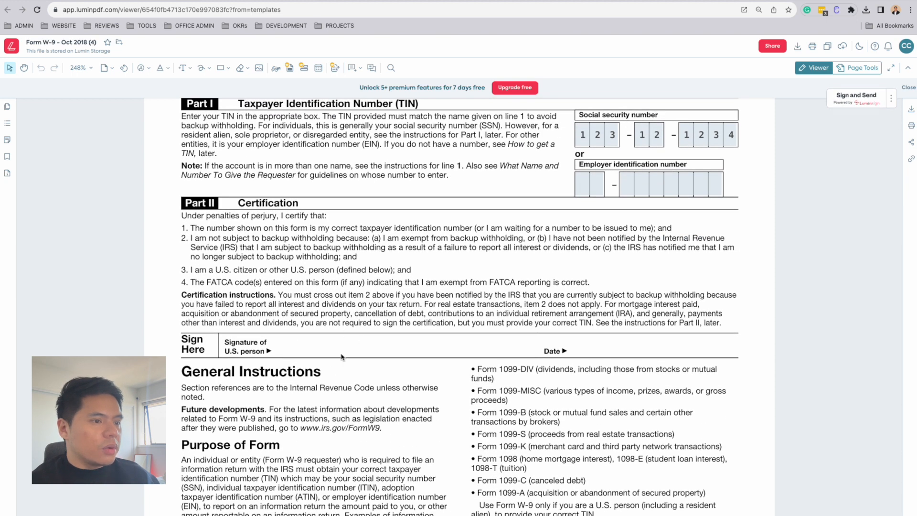
pyautogui.click(275, 71)
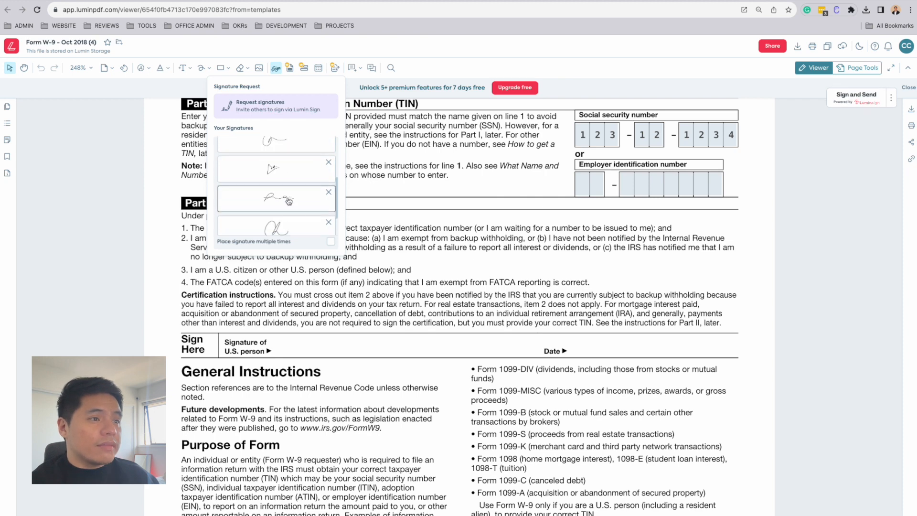
pyautogui.scroll(-2, 289, 201)
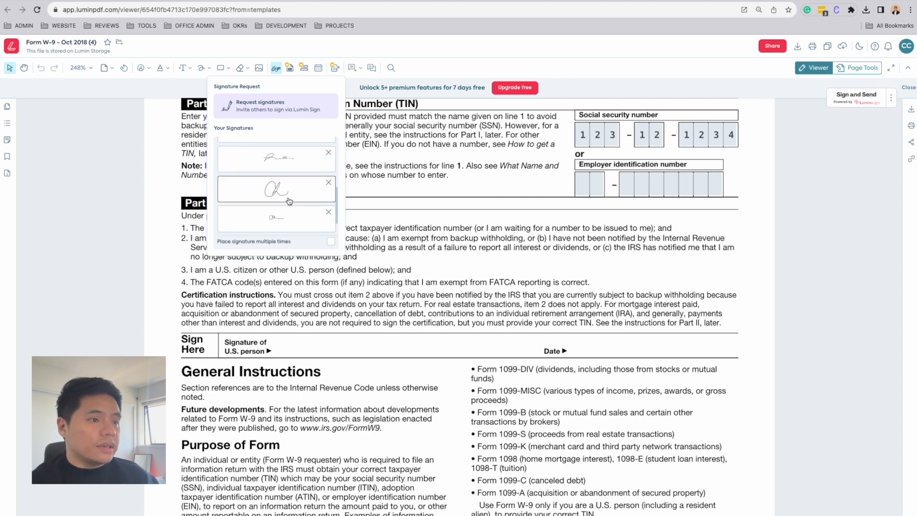
pyautogui.scroll(3, 289, 200)
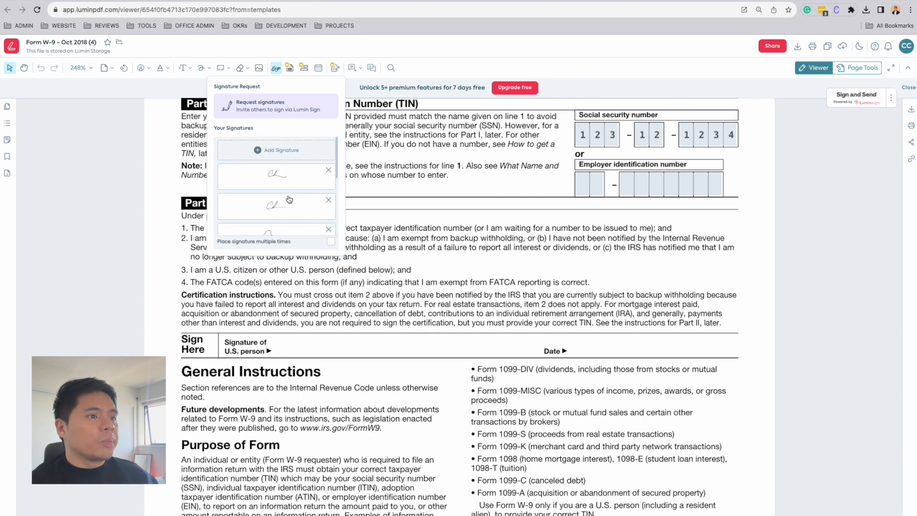
pyautogui.click(278, 150)
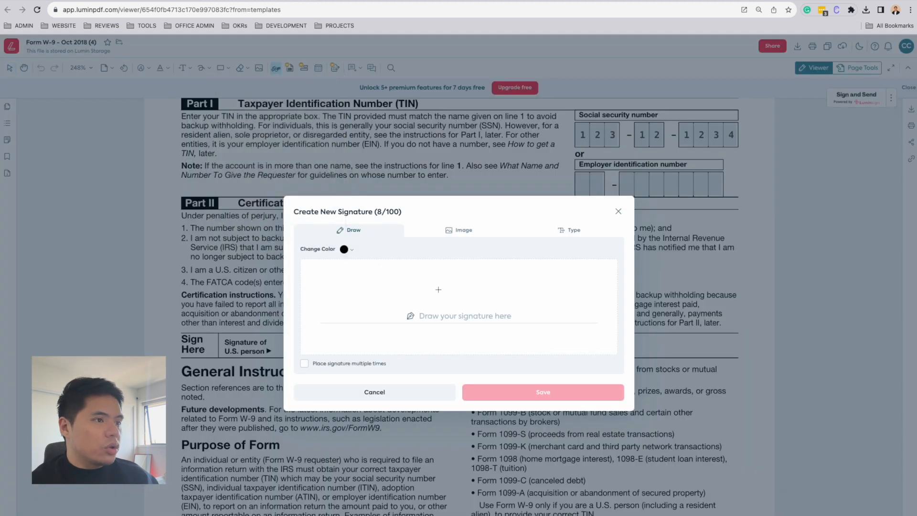
pyautogui.moveTo(435, 290)
pyautogui.mouseDown()
pyautogui.moveTo(406, 308)
pyautogui.moveTo(490, 310)
pyautogui.mouseUp()
pyautogui.click(466, 301)
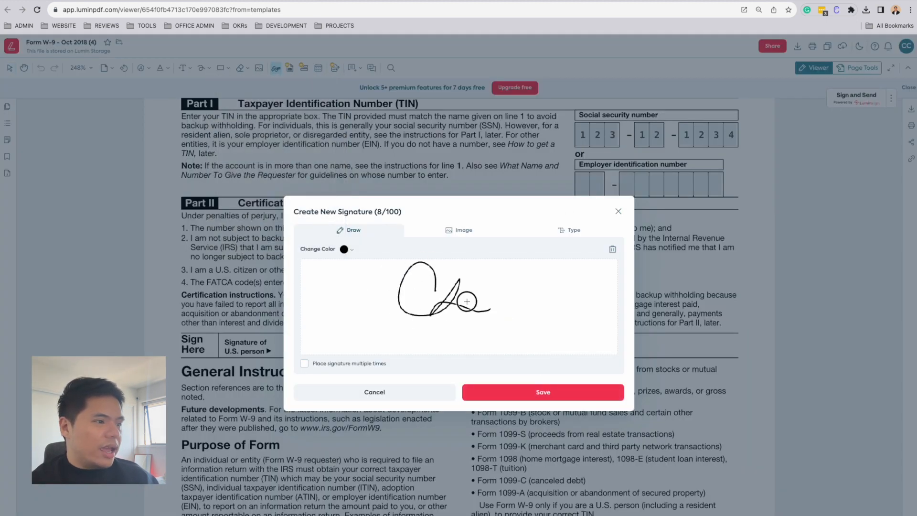
pyautogui.click(555, 397)
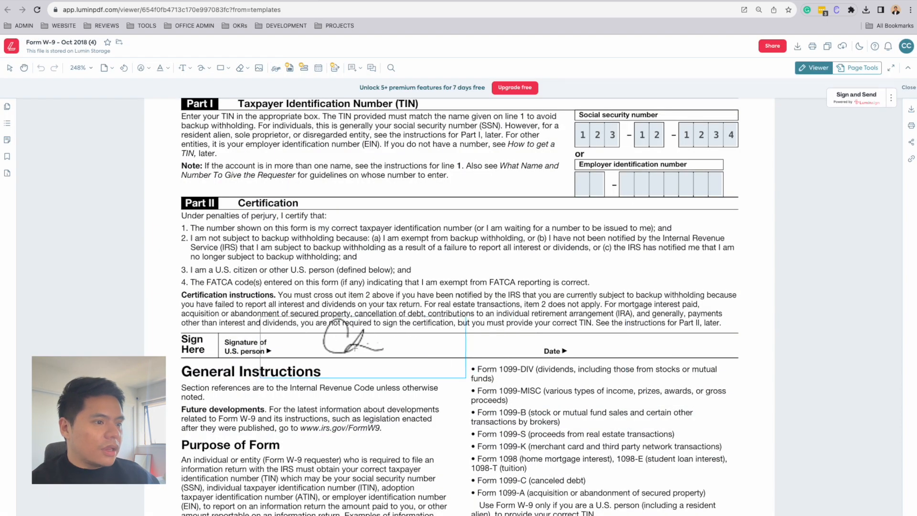
pyautogui.click(333, 355)
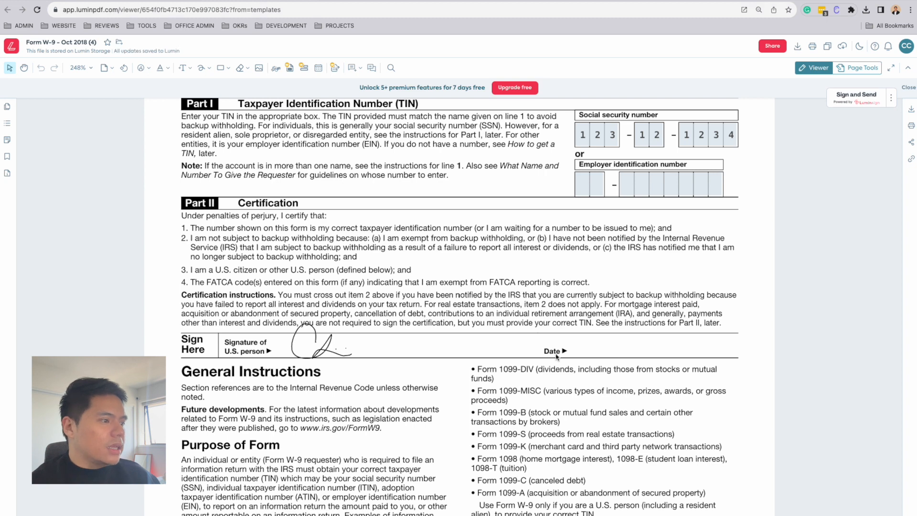
# - Stamp the current date on the Date line next to the signature in Part II
pyautogui.click(318, 69)
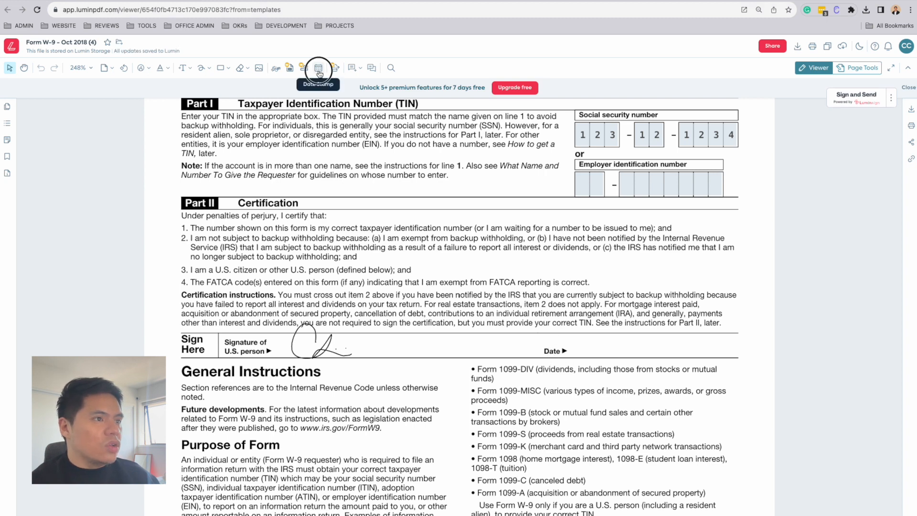
pyautogui.click(590, 343)
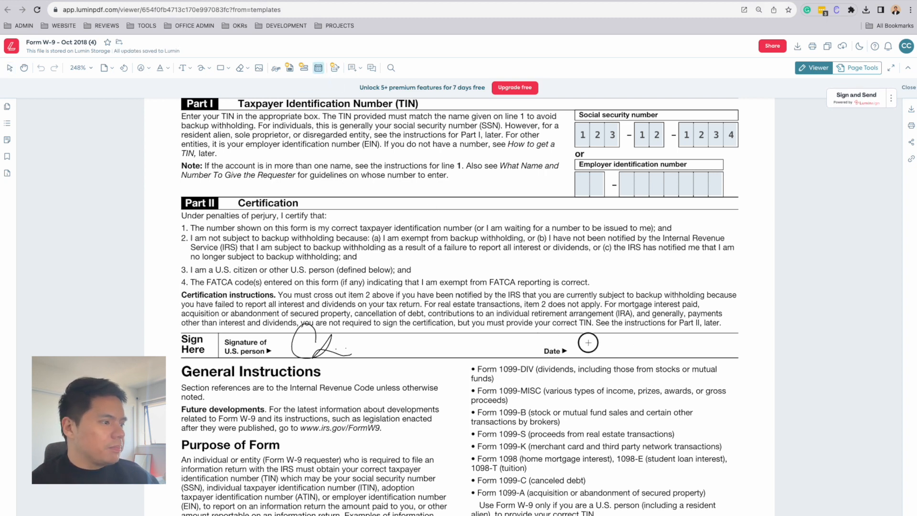
pyautogui.scroll(-2, 802, 321)
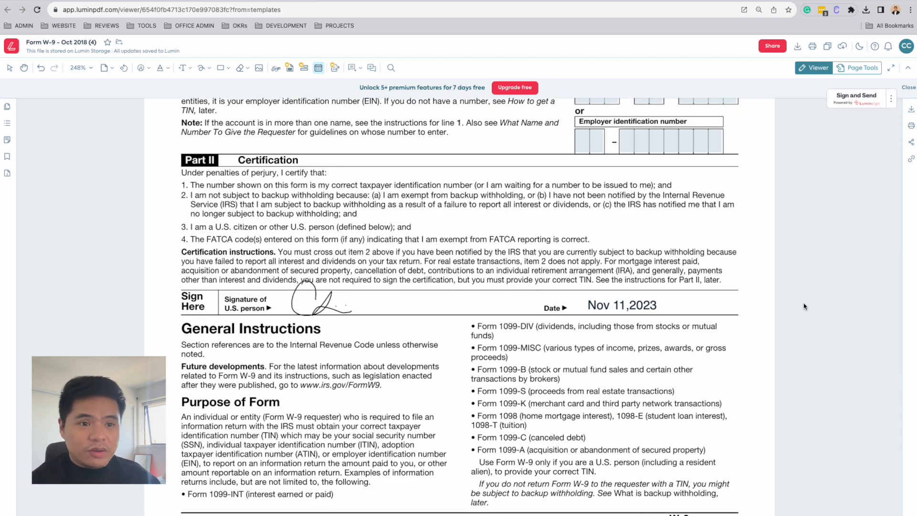
# - Download the completed form as a PDF file
pyautogui.click(799, 46)
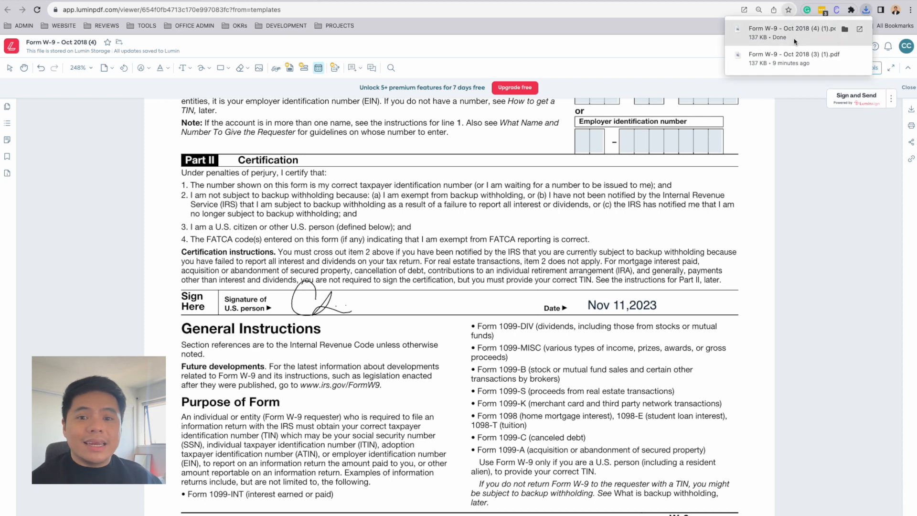
pyautogui.click(816, 222)
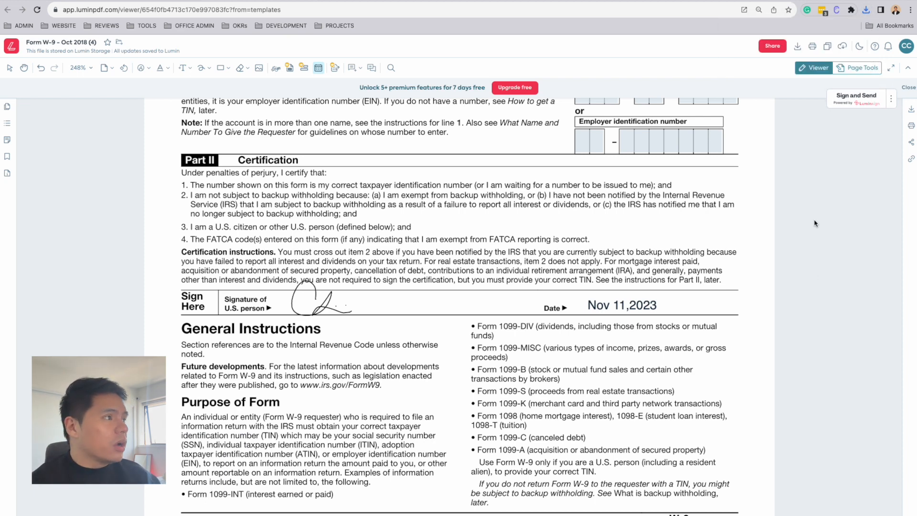
# - Invite a saved contact by e-mail address to share the document, giving them Can Edit permission
pyautogui.click(774, 44)
pyautogui.click(770, 66)
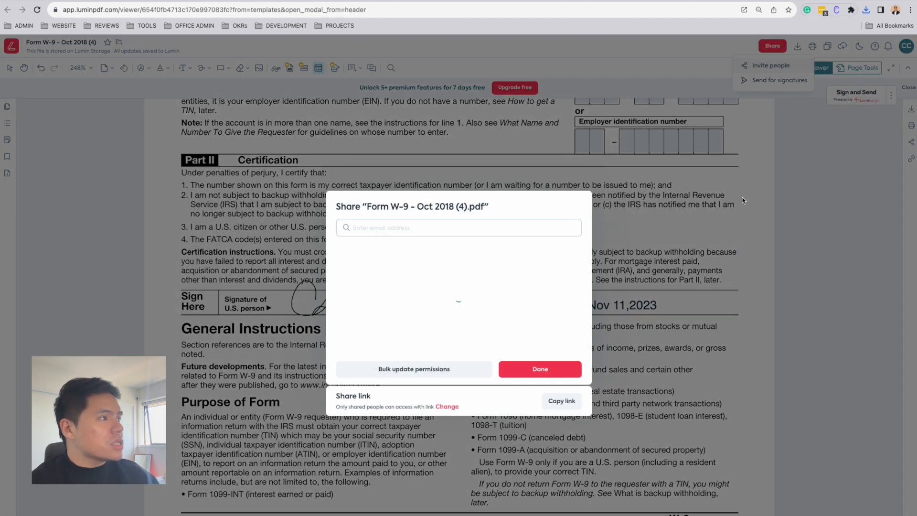
pyautogui.click(436, 226)
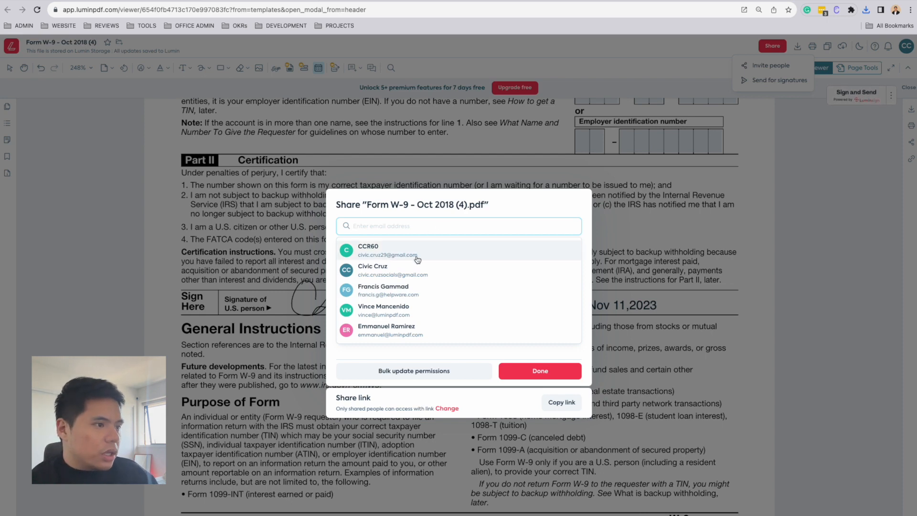
pyautogui.click(366, 259)
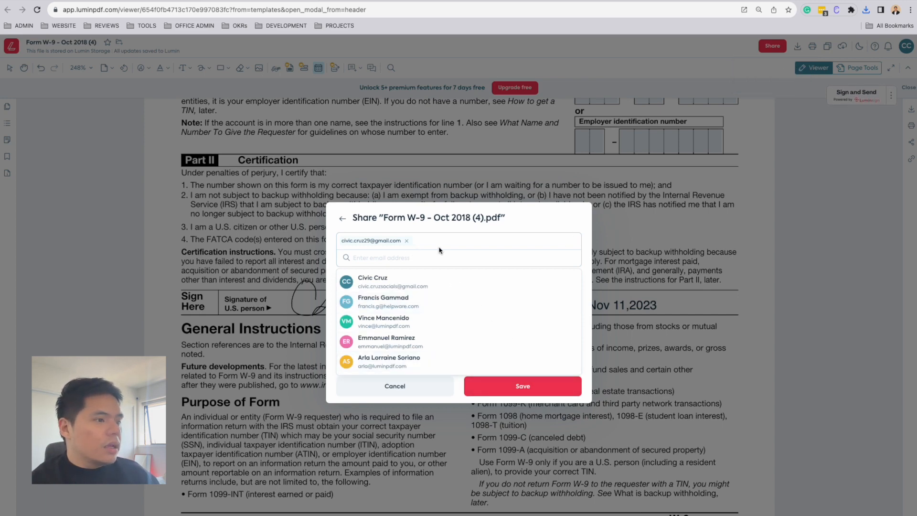
pyautogui.click(399, 277)
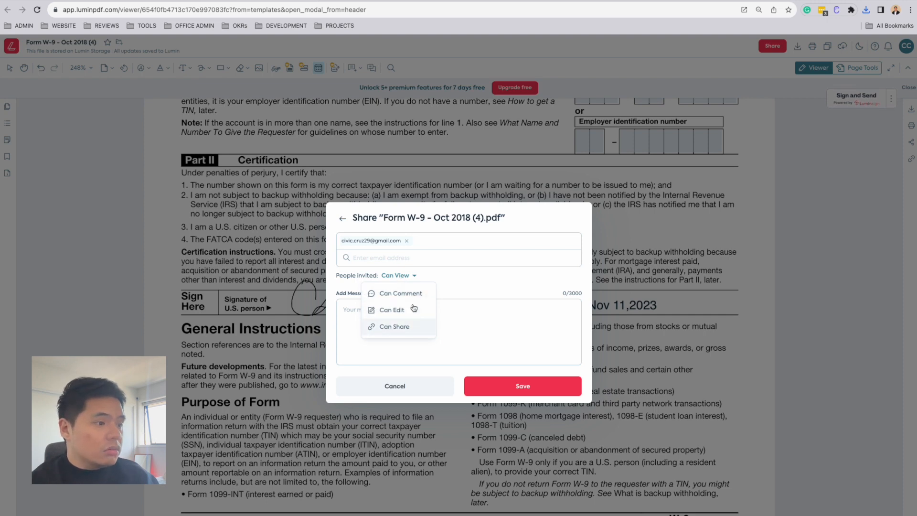
pyautogui.click(417, 311)
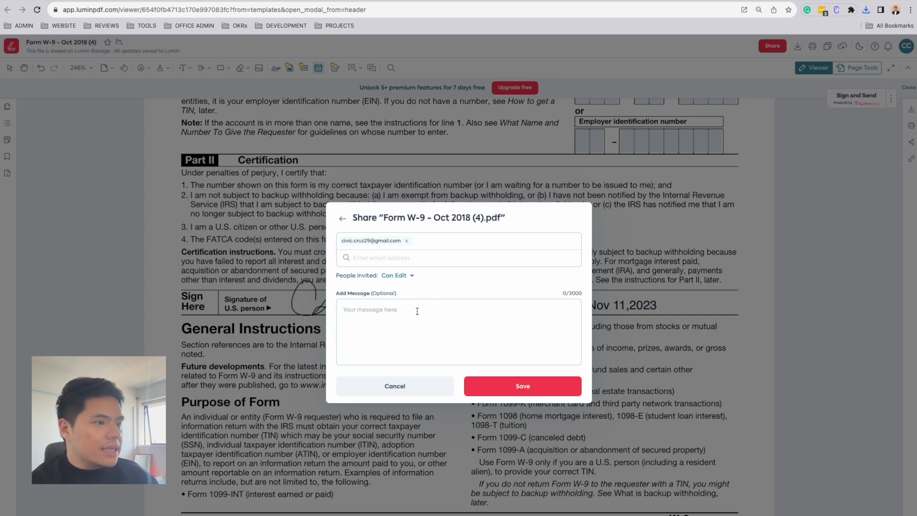
# - Paste a short message about the attached completed W9 form into the invitation and save it
pyautogui.click(435, 313)
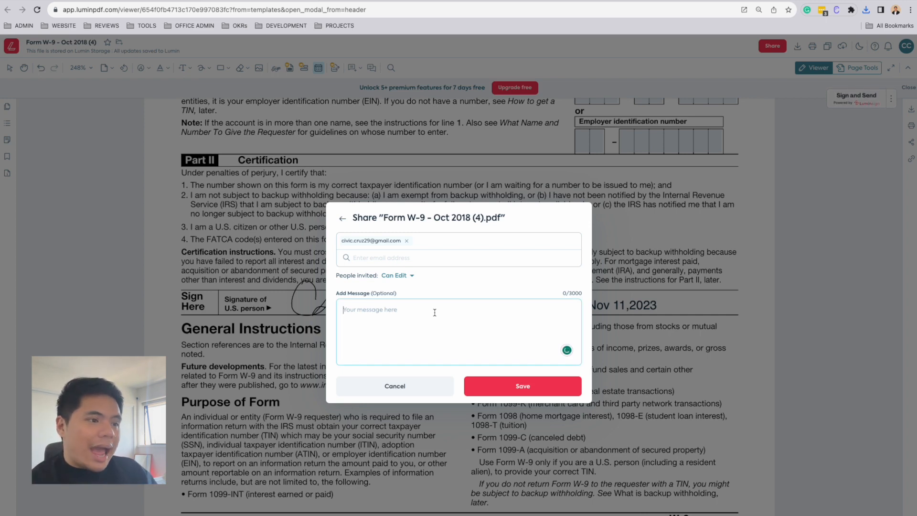
pyautogui.write('Hi Boss,  Please find attached the completed w9 form.  Let me know if you need anything else.  Best regards, Civic')
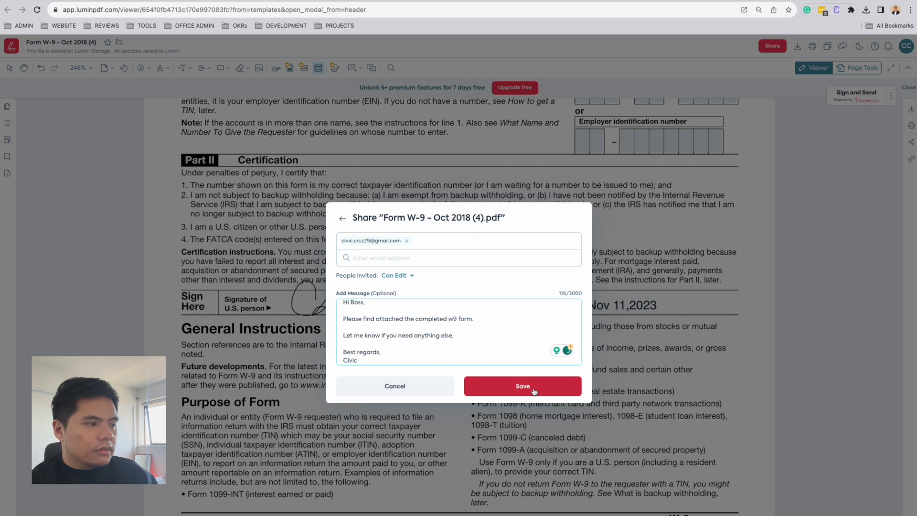
pyautogui.click(562, 393)
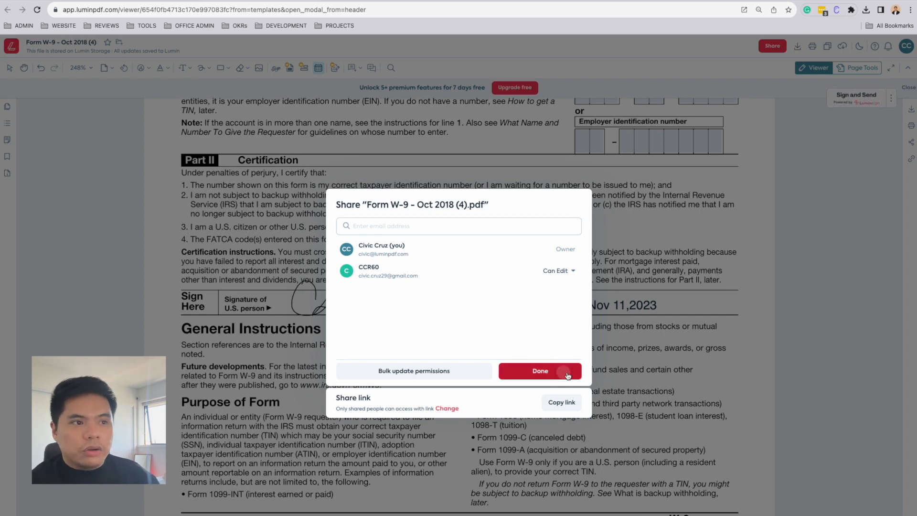
pyautogui.click(567, 371)
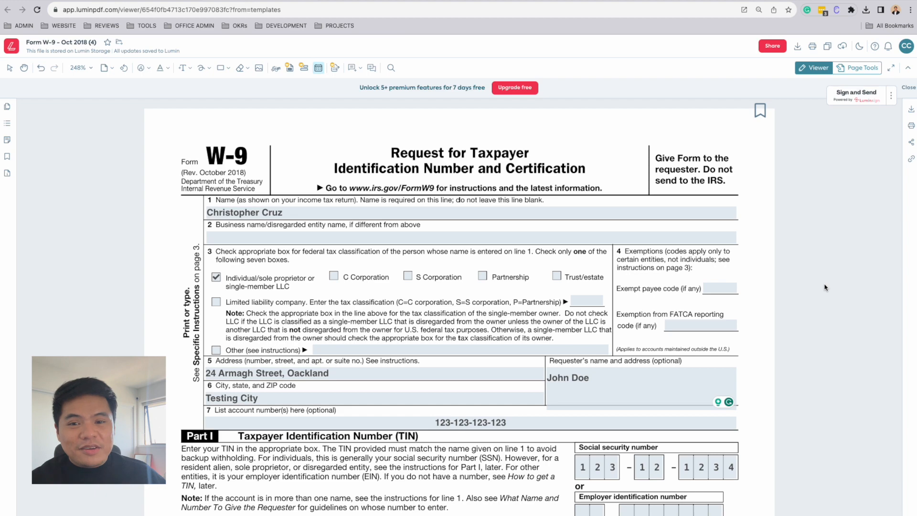